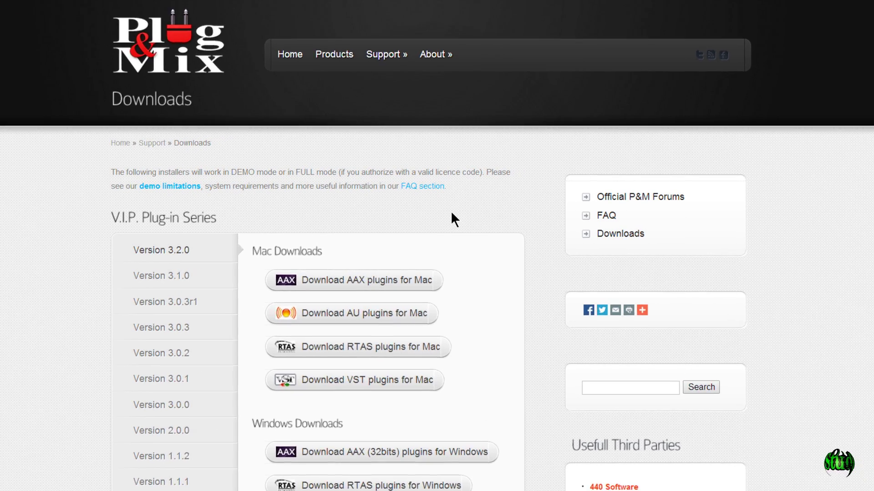
pyautogui.scroll(-3, 450, 211)
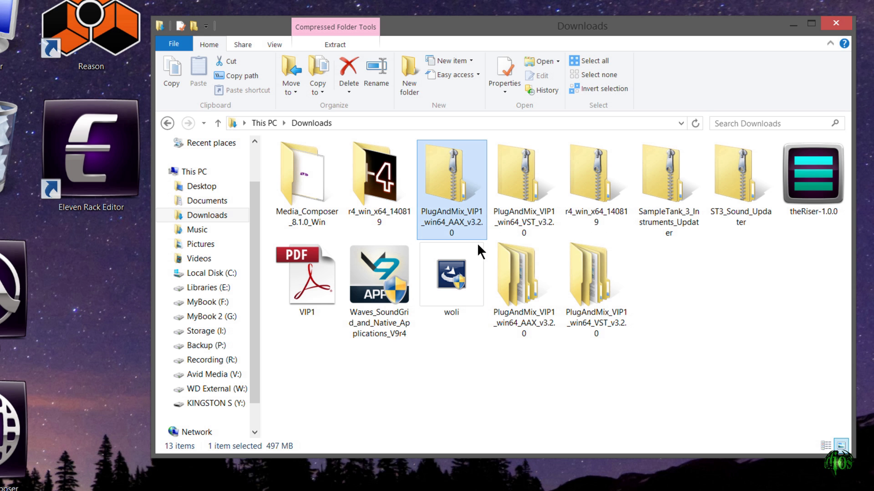
# Open the 1) Install Your Software folder inside PlugAndMix_VIP1_win64_AAX_v3.2.0 > PM_AAX_64.
pyautogui.doubleClick(529, 293)
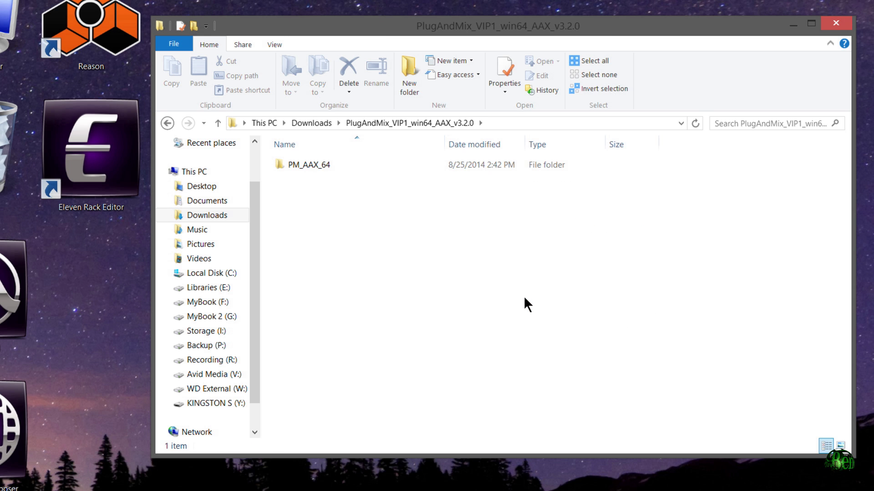
pyautogui.doubleClick(309, 165)
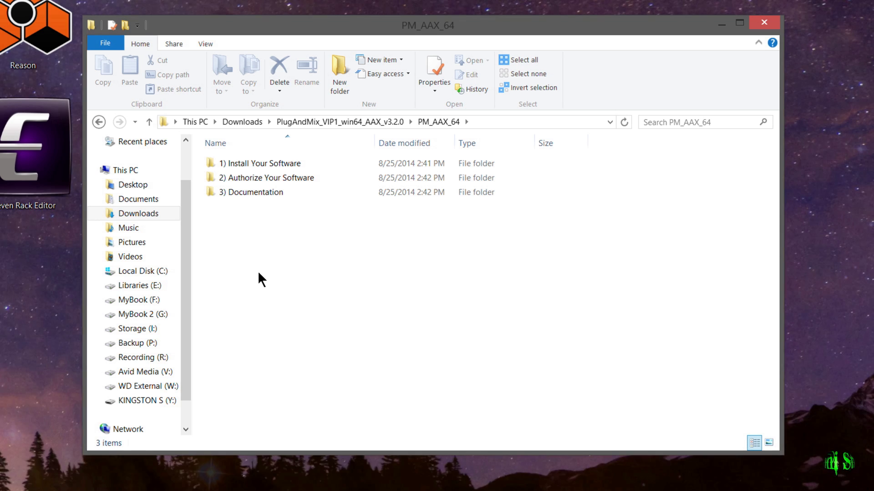
pyautogui.doubleClick(296, 164)
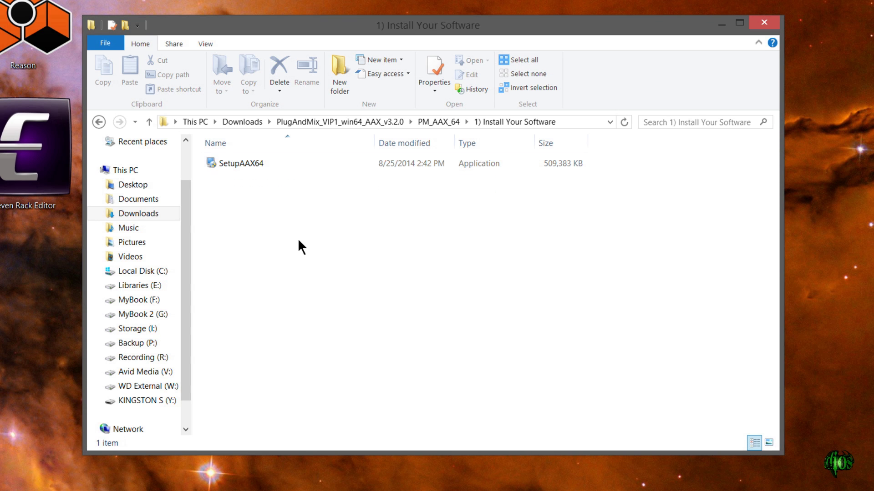
# Run SetupAAX64 as administrator.
pyautogui.click(259, 160)
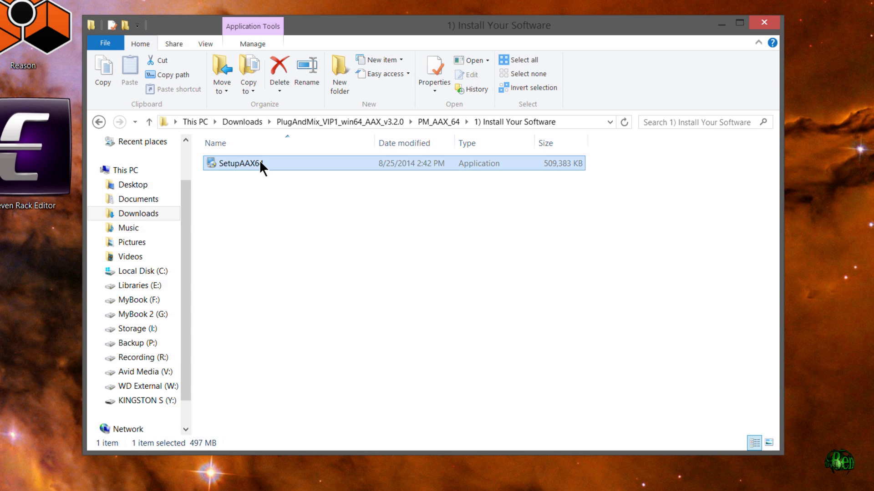
pyautogui.rightClick(259, 160)
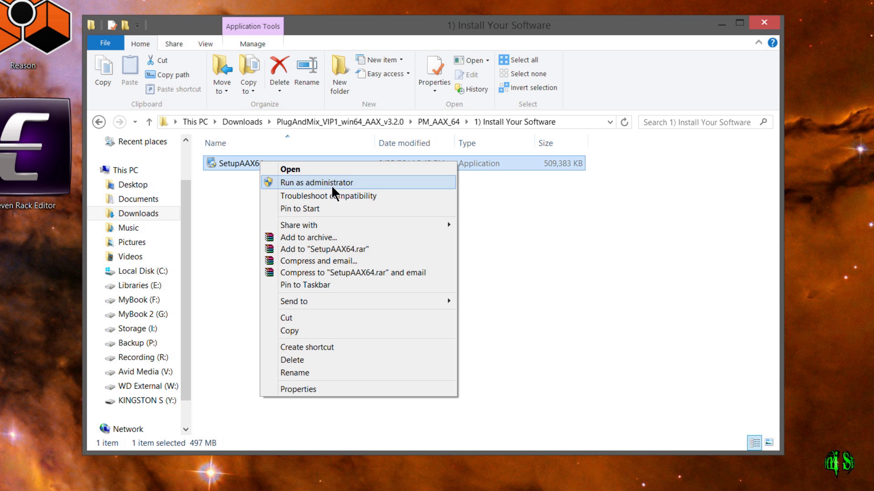
pyautogui.click(331, 184)
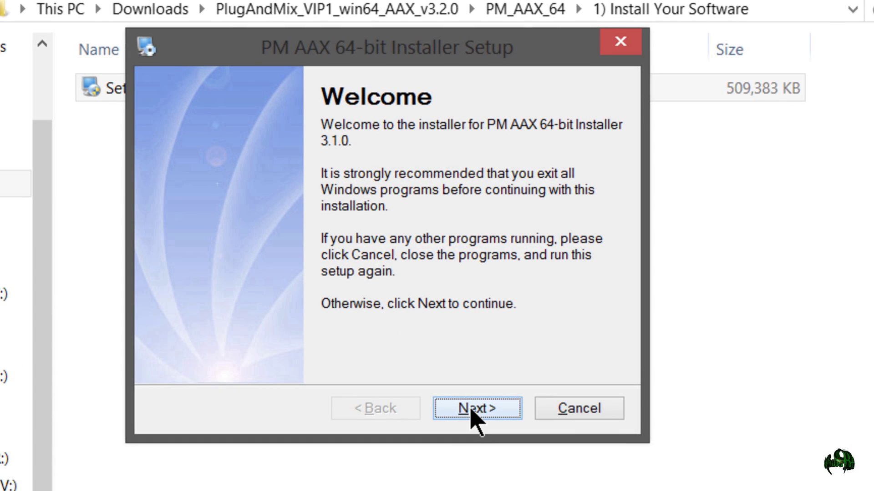
# Agree to the license and install the V.I.P Bundle (All Plug-Ins) package.
pyautogui.click(473, 405)
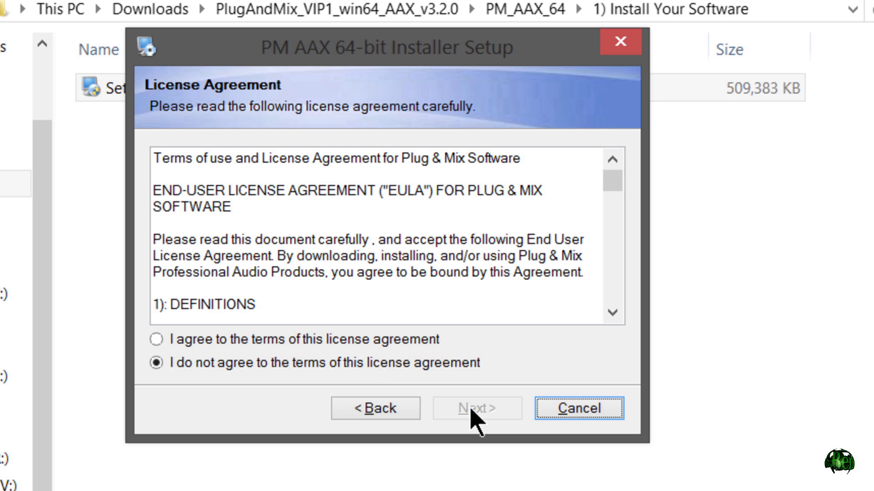
pyautogui.click(355, 340)
pyautogui.click(492, 408)
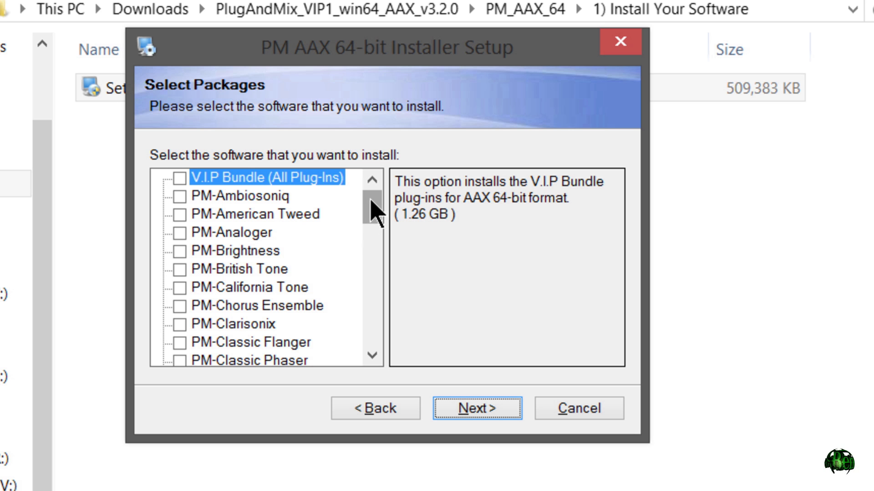
pyautogui.moveTo(372, 207)
pyautogui.mouseDown()
pyautogui.moveTo(378, 333)
pyautogui.moveTo(372, 184)
pyautogui.mouseUp()
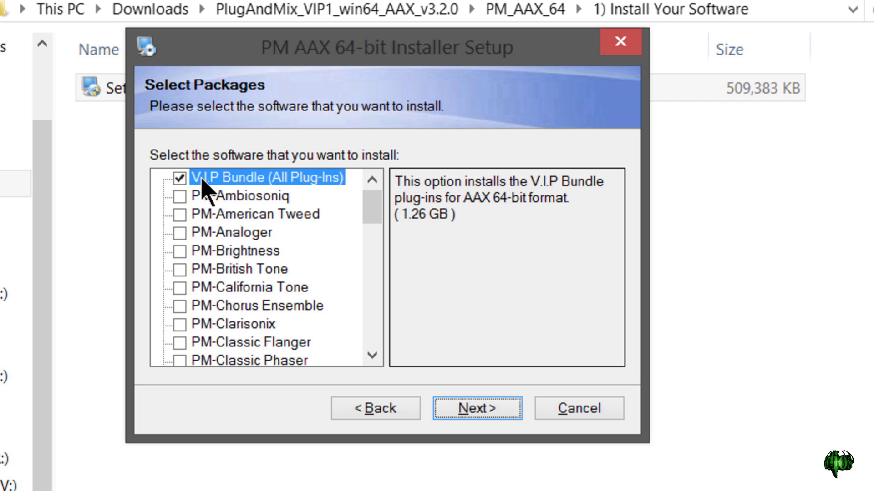
pyautogui.click(482, 410)
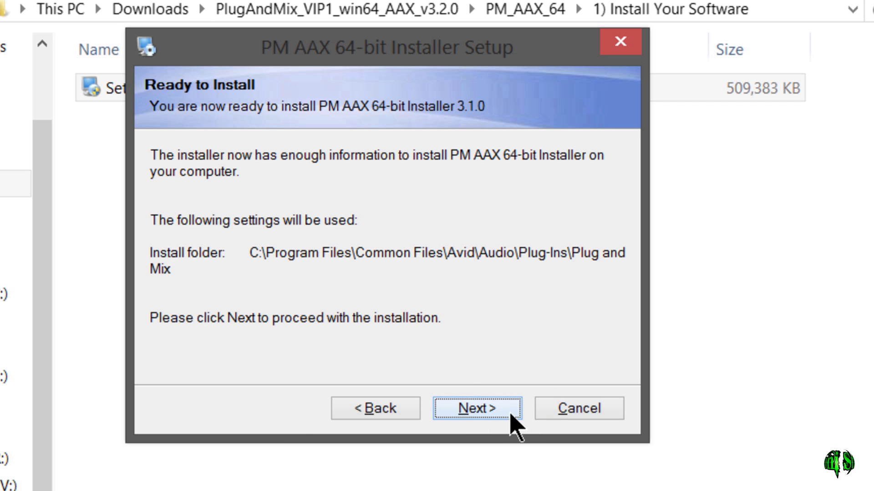
pyautogui.click(492, 408)
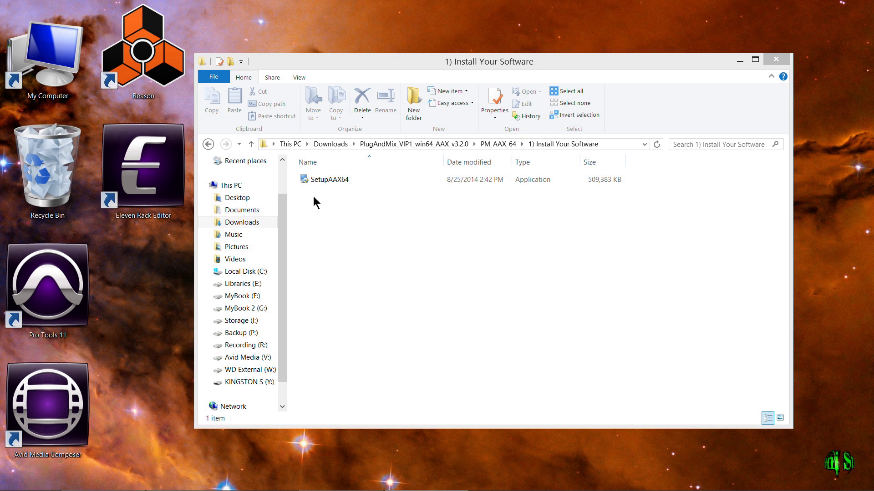
# Go back to PM_AAX_64 and enter the 2) Authorize Your Software folder.
pyautogui.click(208, 143)
pyautogui.click(377, 194)
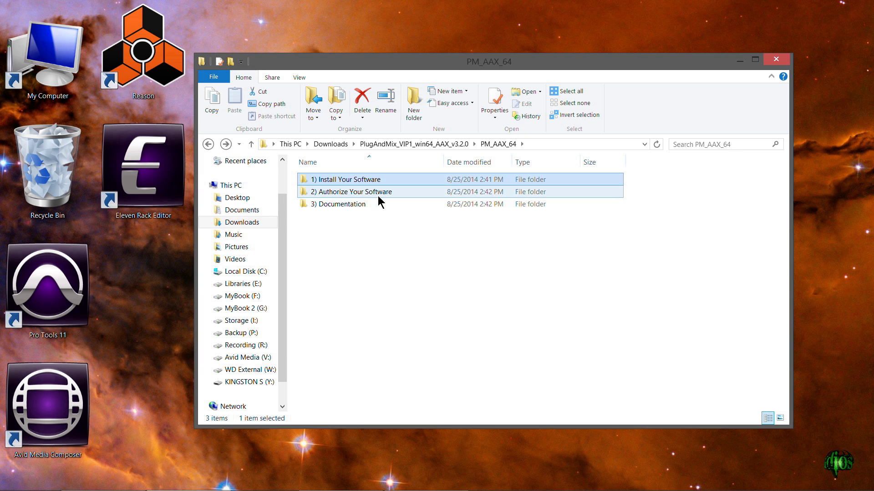
pyautogui.doubleClick(378, 196)
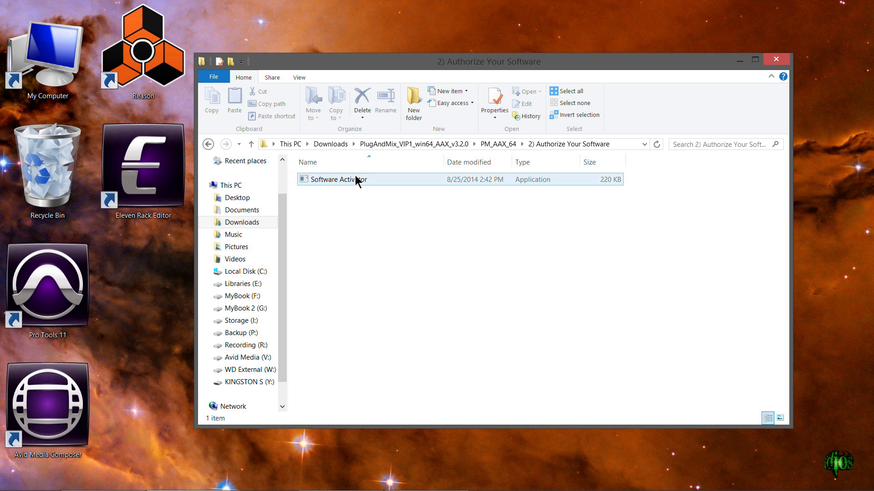
# Authorize with the pasted activation code, dismiss the success message, and close File Explorer.
pyautogui.doubleClick(305, 181)
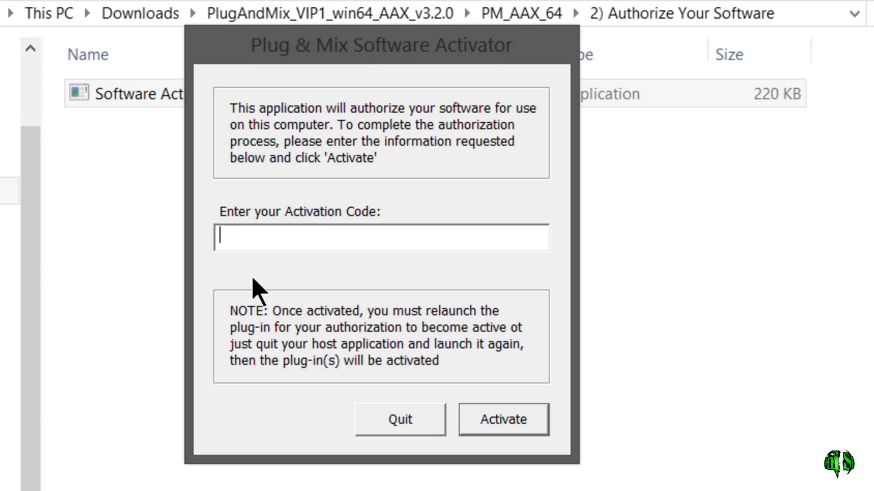
pyautogui.hotkey('ctrl', 'v')
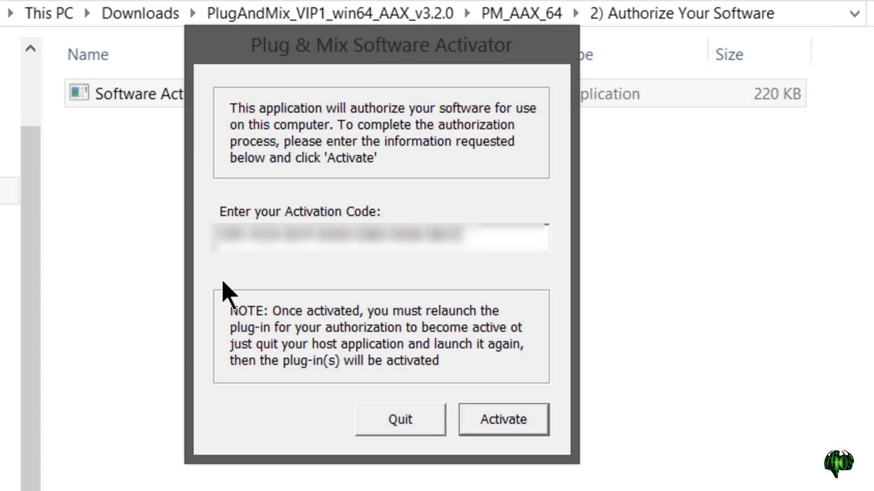
pyautogui.click(516, 427)
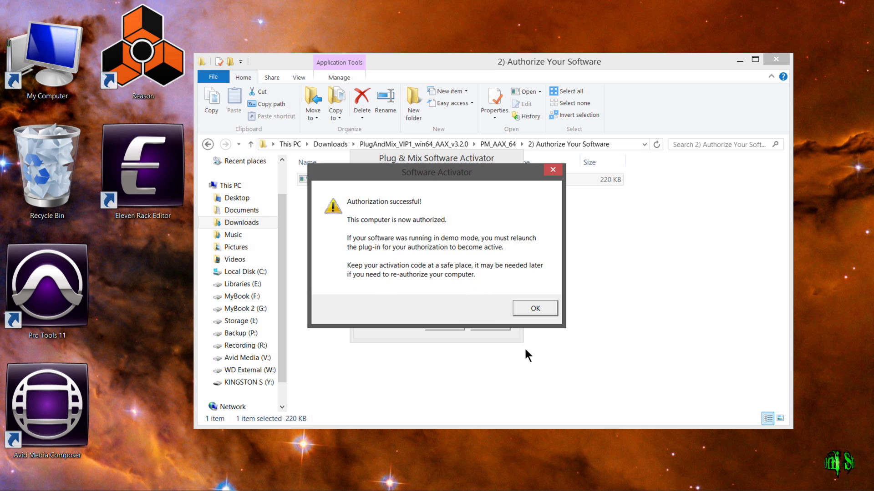
pyautogui.click(537, 310)
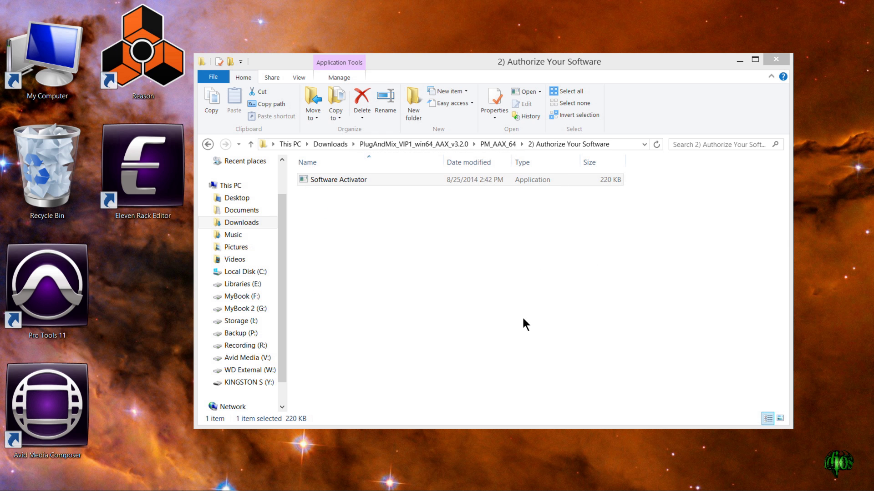
pyautogui.click(778, 60)
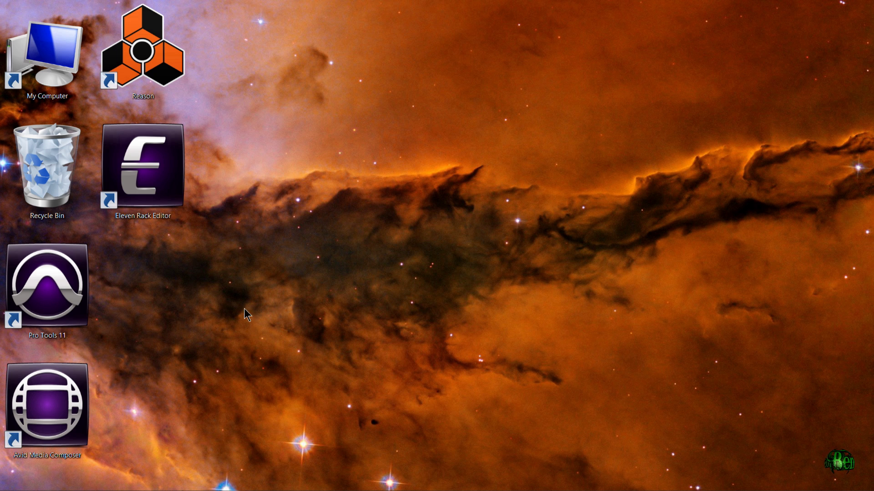
# Launch Pro Tools 11 and check insert menus, including Audio 5's, for Plug and Mix plug-ins.
pyautogui.doubleClick(64, 308)
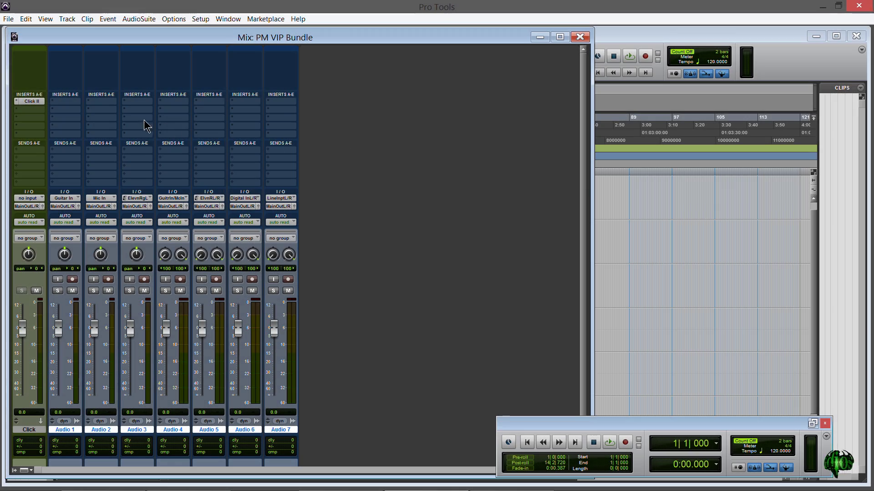
pyautogui.click(137, 104)
pyautogui.moveTo(167, 118)
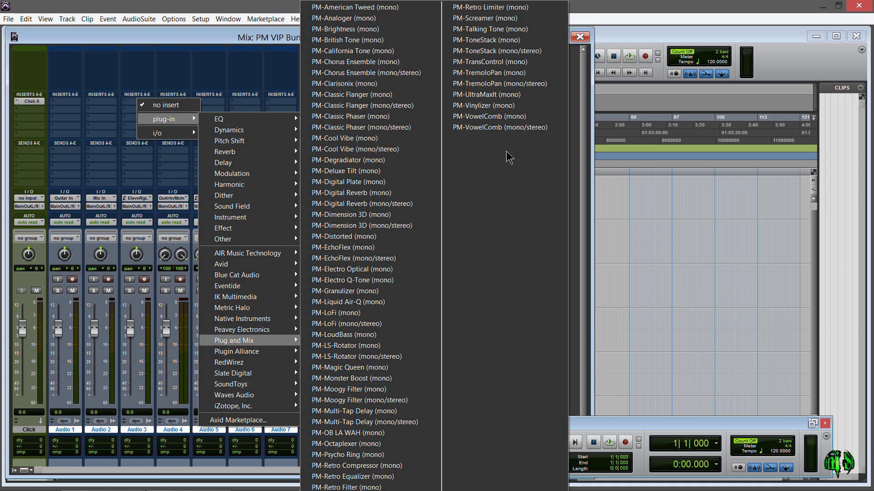
pyautogui.click(198, 42)
pyautogui.click(214, 107)
pyautogui.moveTo(260, 119)
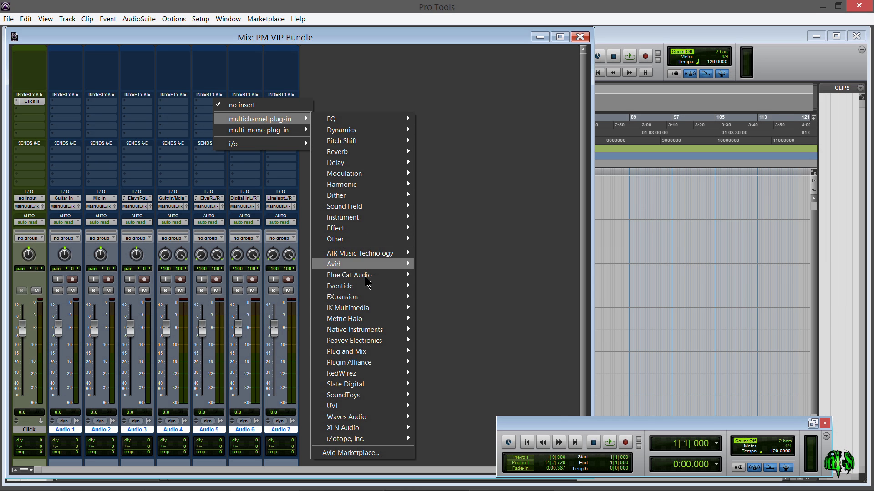
pyautogui.moveTo(346, 352)
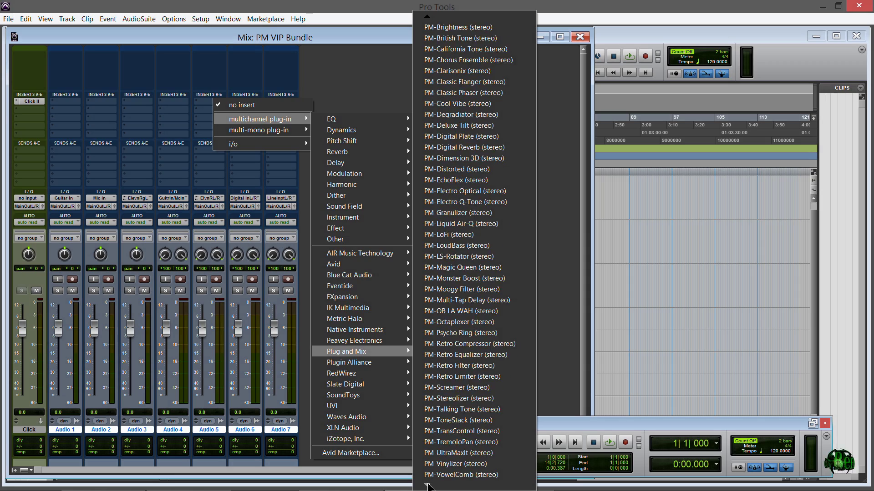
pyautogui.click(468, 376)
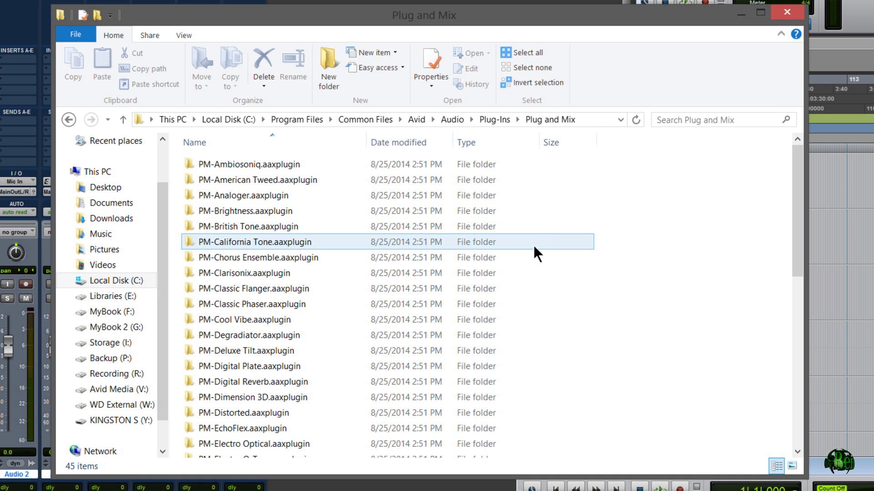
pyautogui.scroll(-3, 421, 357)
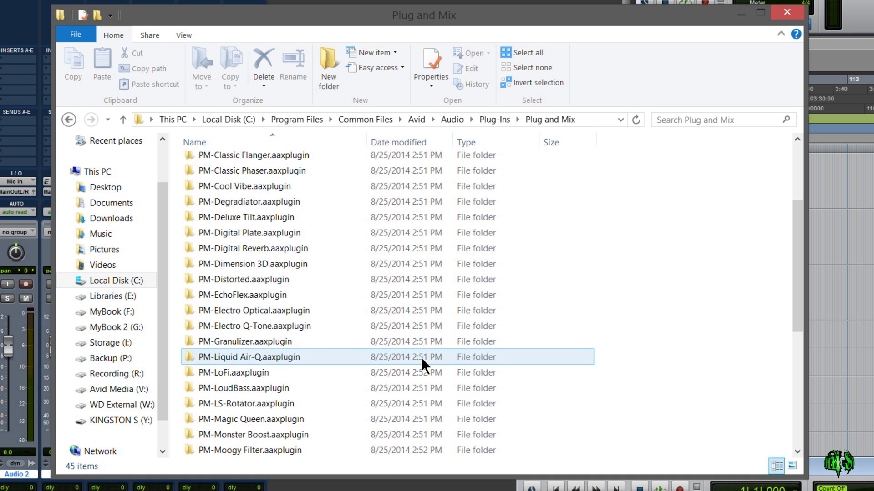
pyautogui.scroll(-3, 421, 357)
pyautogui.scroll(6, 422, 357)
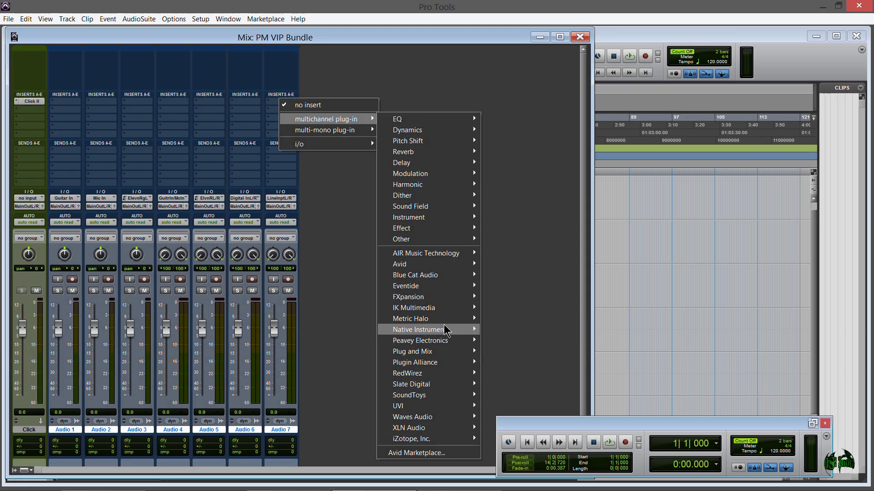
pyautogui.moveTo(413, 352)
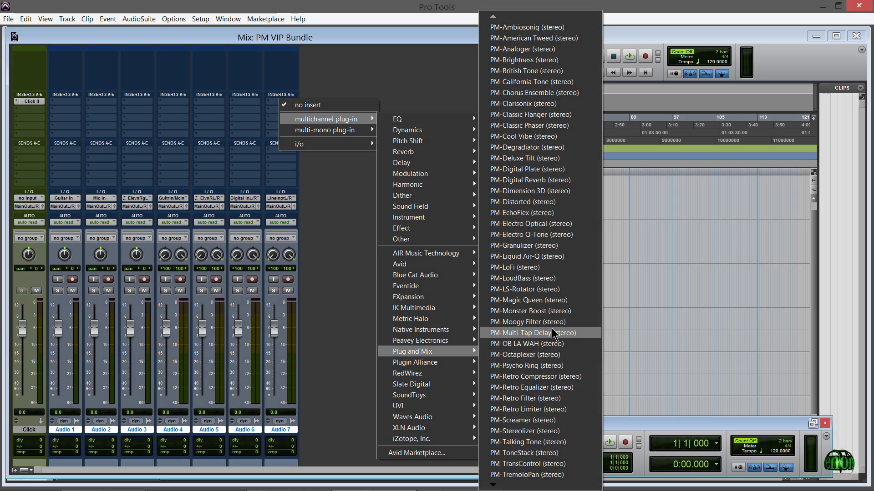
# Insert PM-Multi-Tap Delay on Audio 7 and browse its preset list without changing it.
pyautogui.click(519, 334)
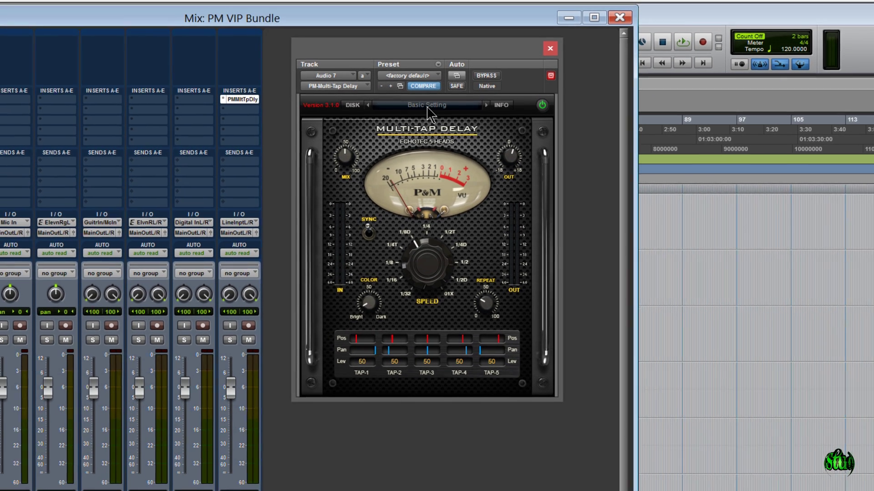
pyautogui.click(427, 105)
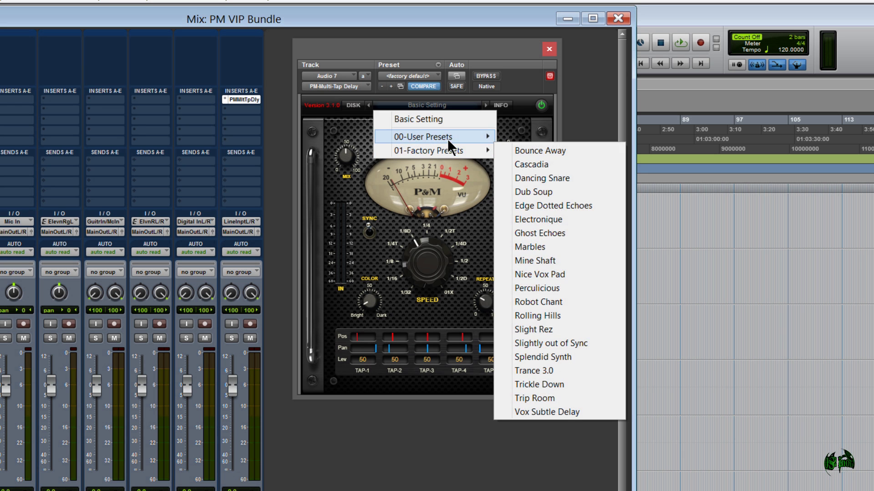
pyautogui.click(413, 216)
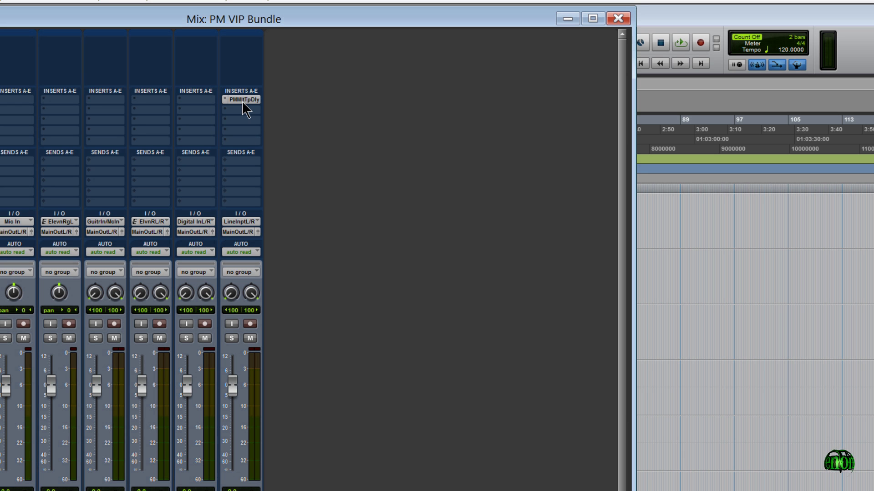
pyautogui.click(243, 100)
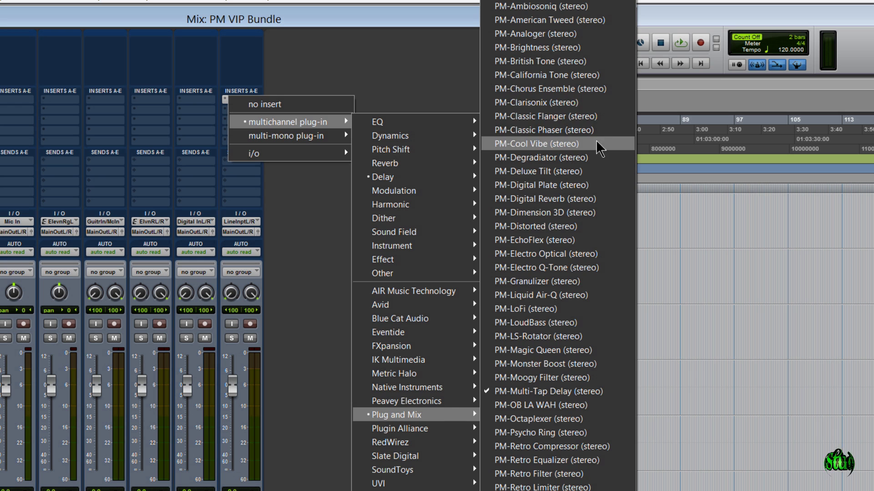
# Swap the insert for PM-Brightness at 0 dB, then replace it with PM-ToneStack.
pyautogui.click(537, 47)
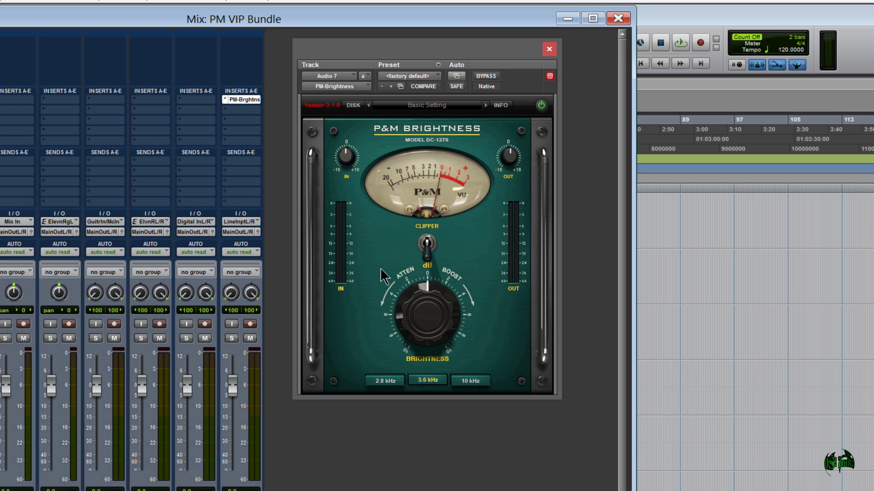
pyautogui.keyDown('alt'); pyautogui.click(420, 345); pyautogui.keyUp('alt')
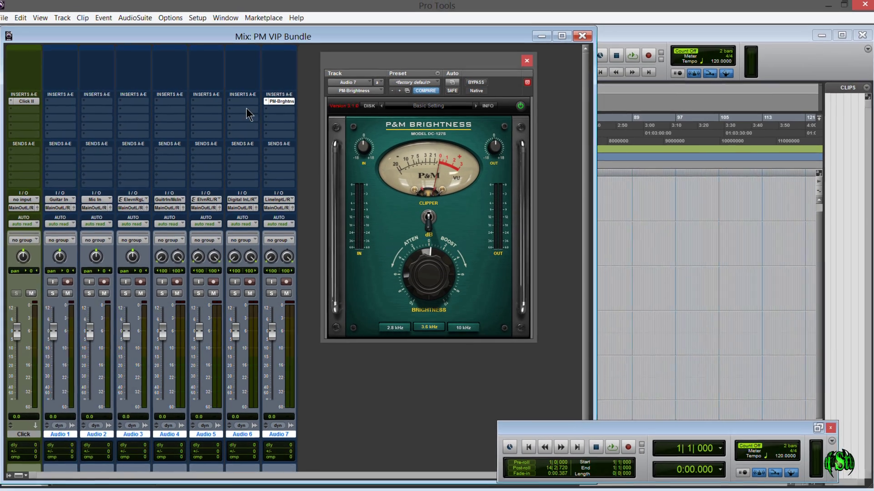
pyautogui.click(270, 109)
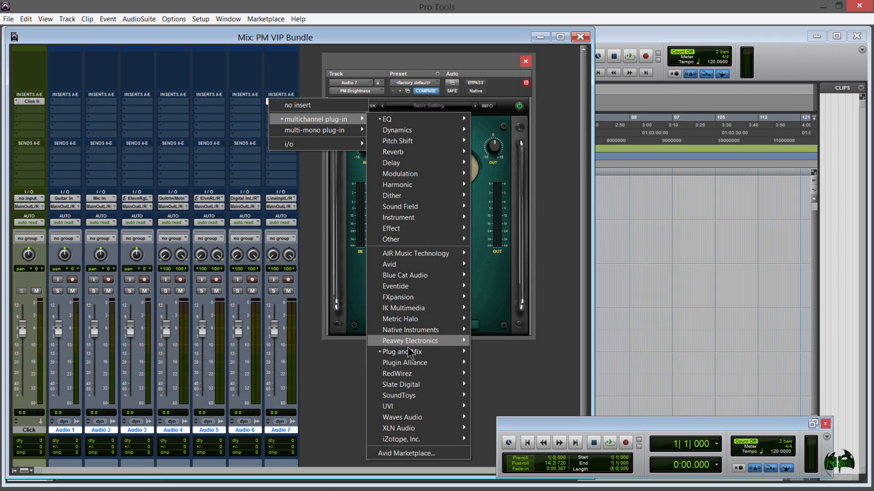
pyautogui.moveTo(402, 352)
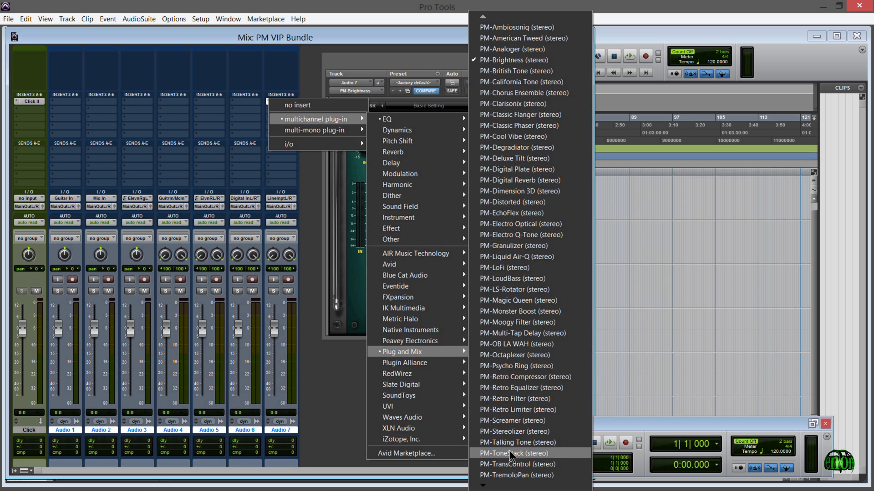
pyautogui.click(519, 388)
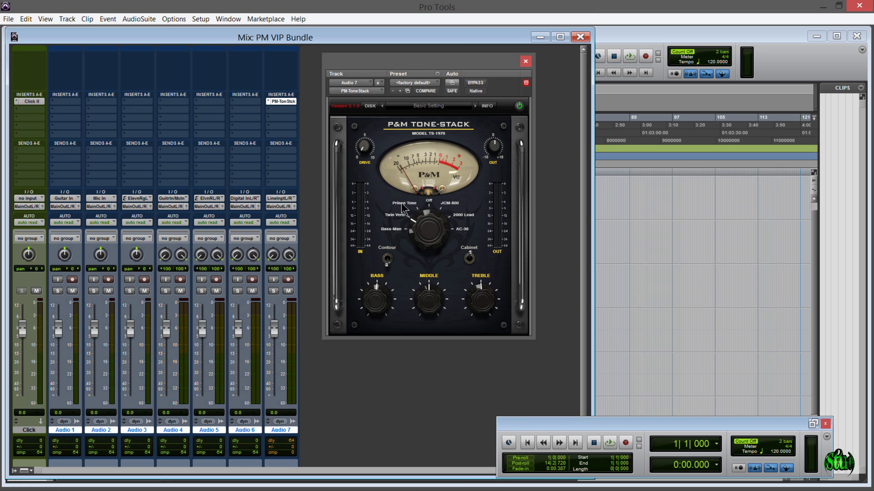